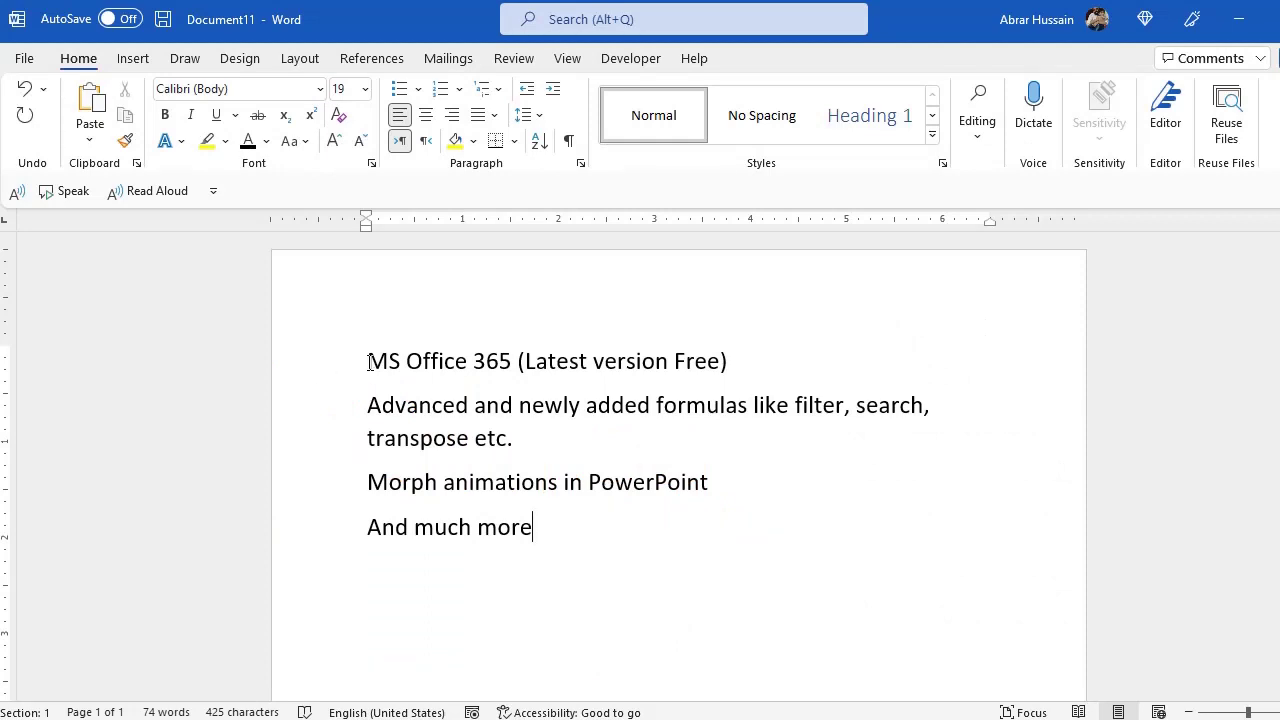
Step: Highlight 'MS Office', the four feature lines and '365' on the page, then scroll down
{"action": "left_click_drag", "start_coordinate": [369, 362], "coordinate": [478, 370]}
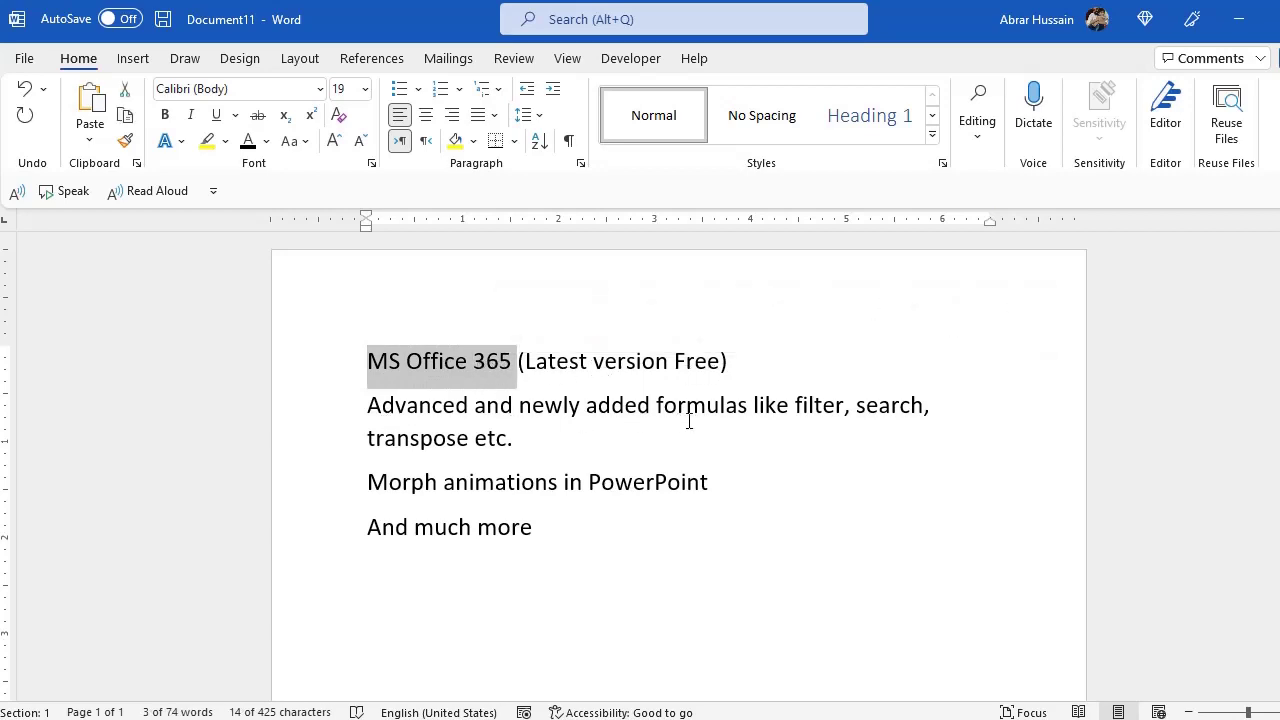
{"action": "left_click", "coordinate": [776, 408]}
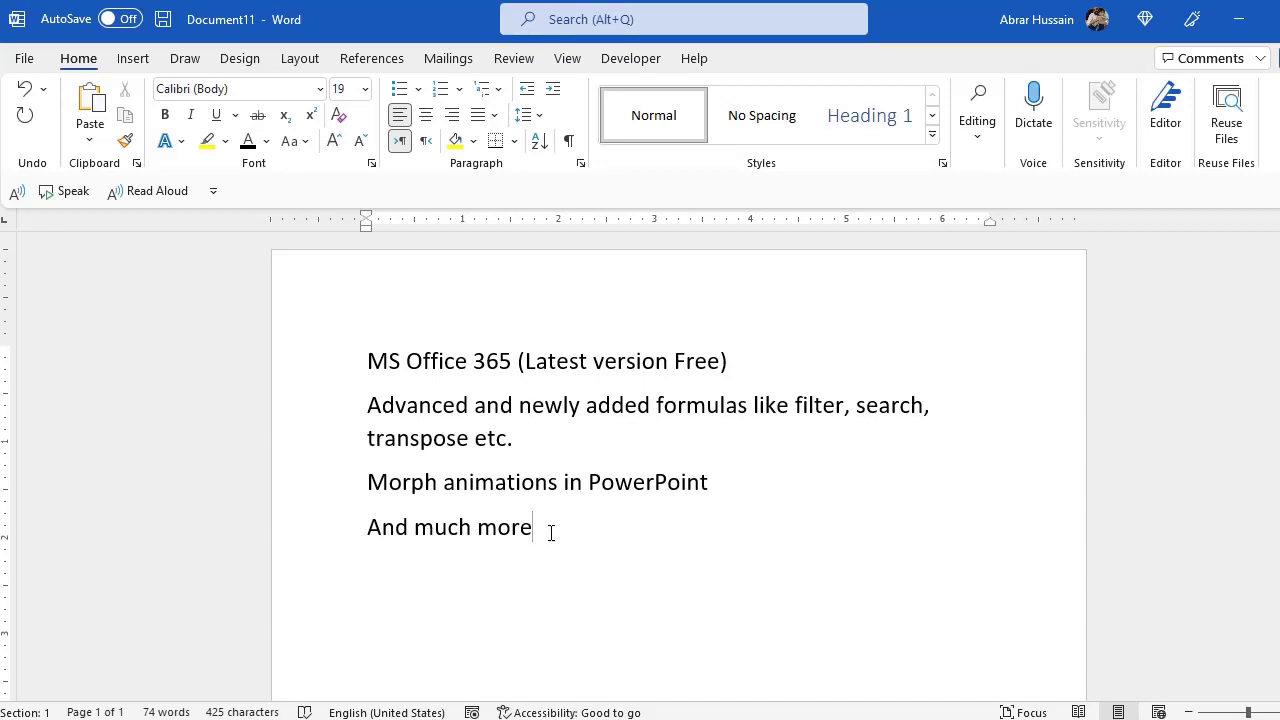
{"action": "left_click_drag", "start_coordinate": [546, 531], "coordinate": [266, 363]}
{"action": "left_click", "coordinate": [457, 368]}
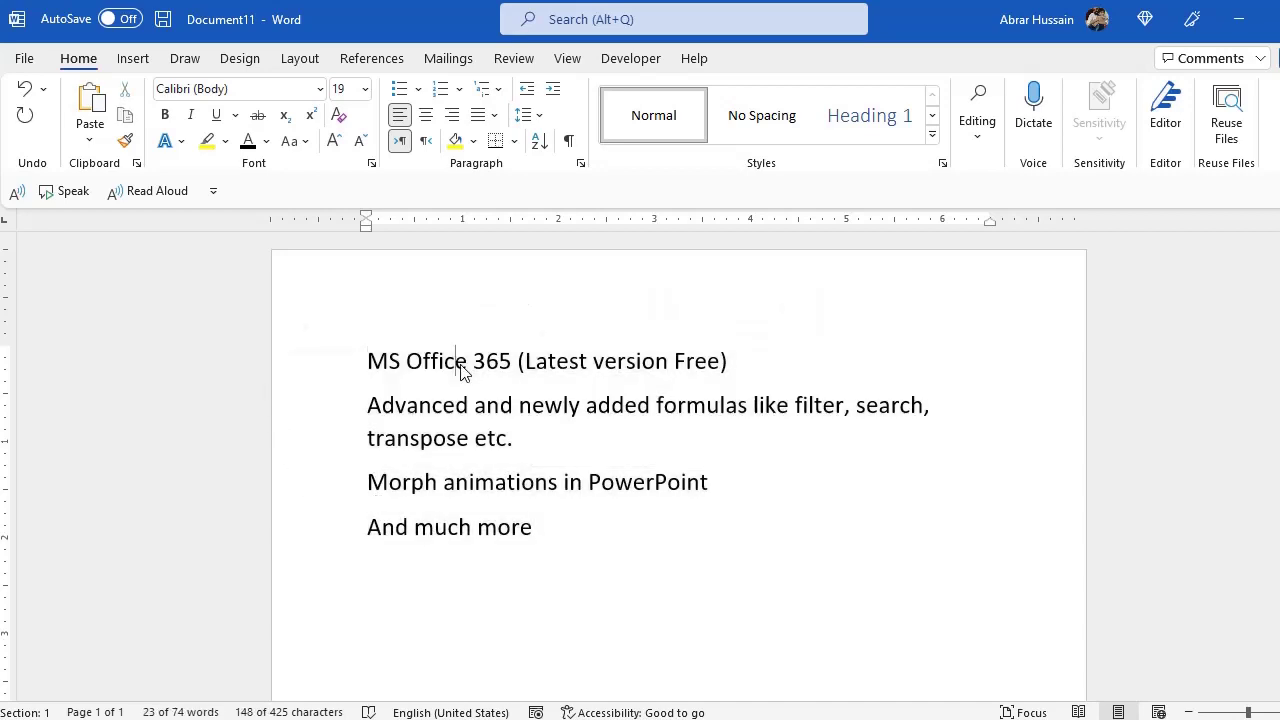
{"action": "left_click_drag", "start_coordinate": [473, 365], "coordinate": [511, 365]}
{"action": "scroll", "coordinate": [557, 551], "scroll_direction": "down", "scroll_amount": 5}
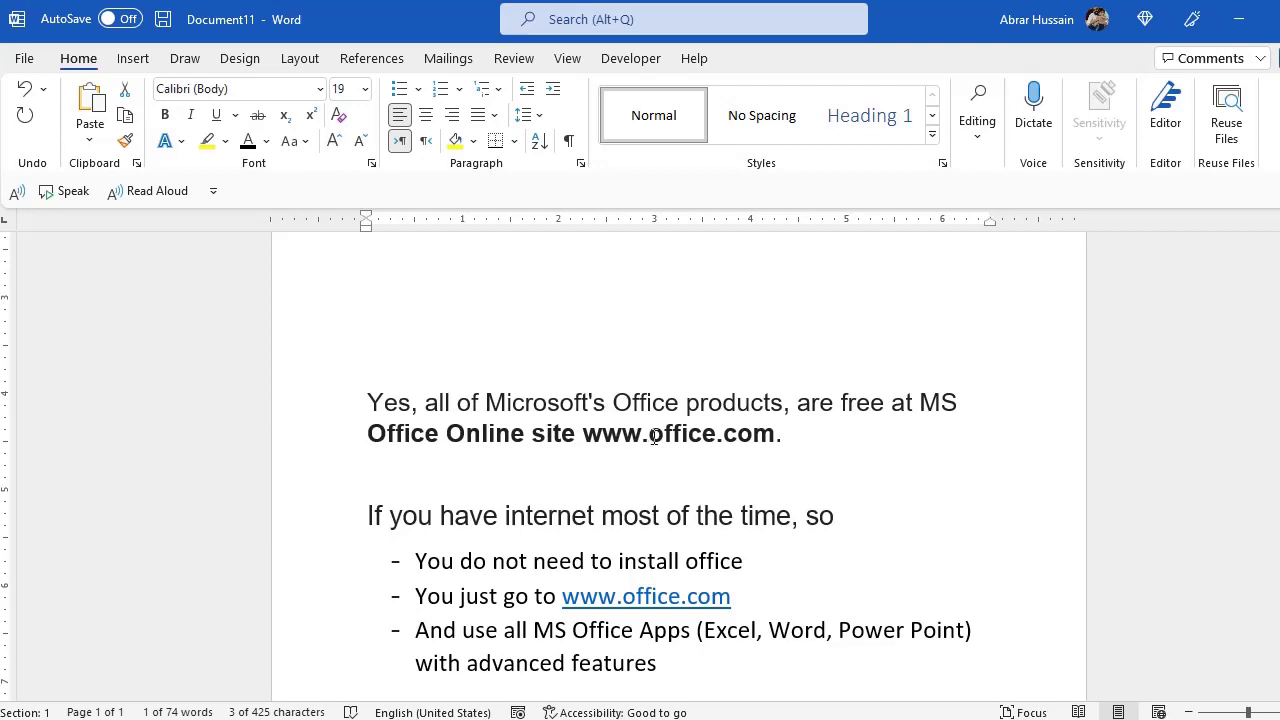
{"action": "scroll", "coordinate": [835, 455], "scroll_direction": "down", "scroll_amount": 2}
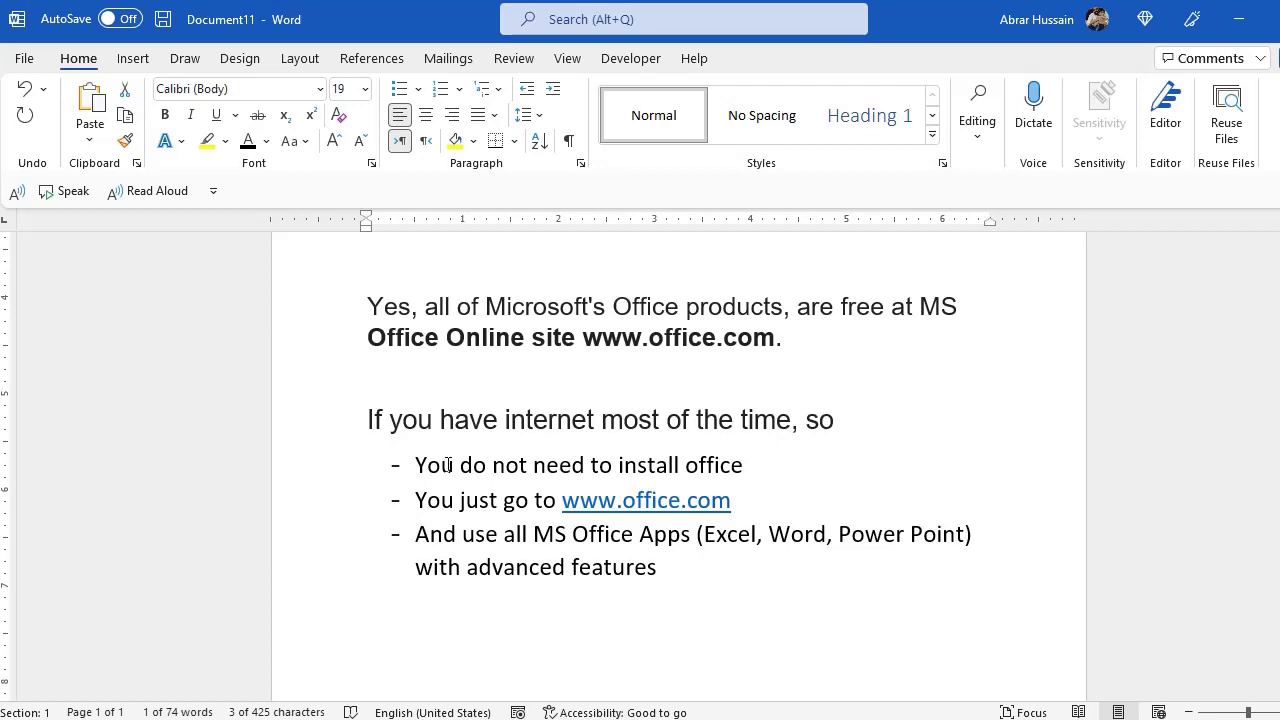
{"action": "scroll", "coordinate": [700, 465], "scroll_direction": "down", "scroll_amount": 2}
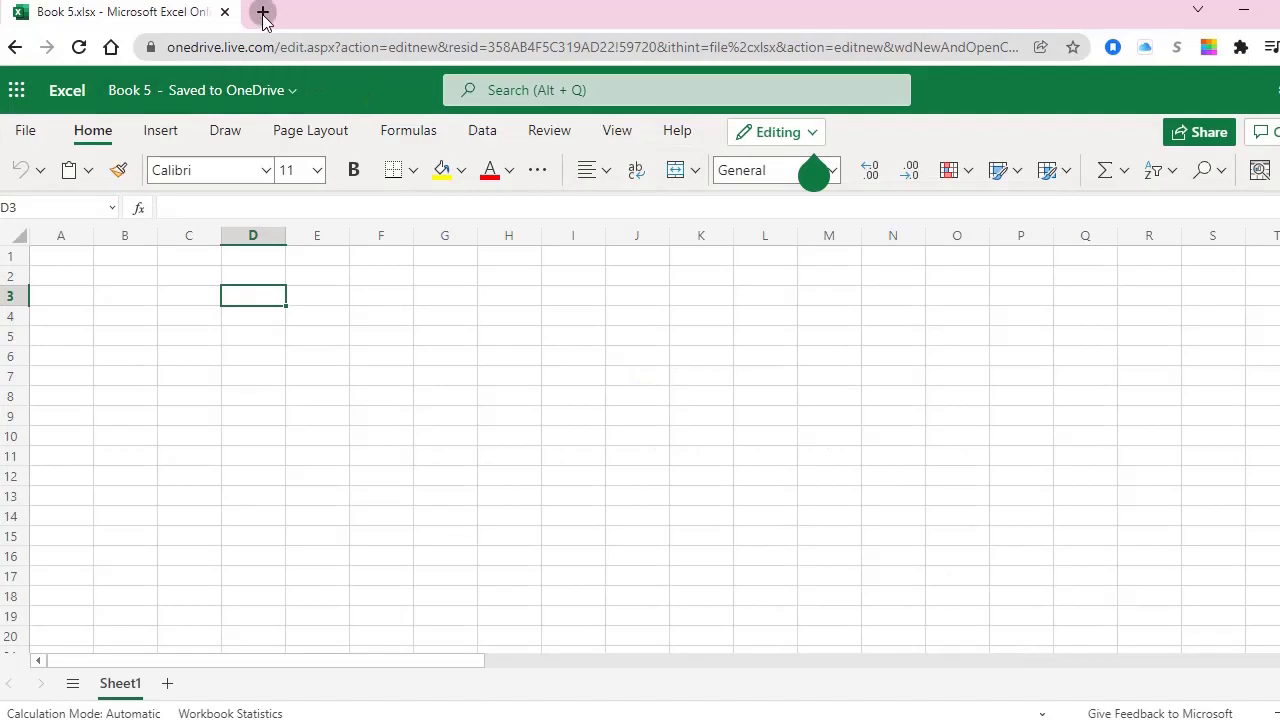
Step: Search Google for 'ms officeonline' in a new browser tab
{"action": "left_click", "coordinate": [260, 15]}
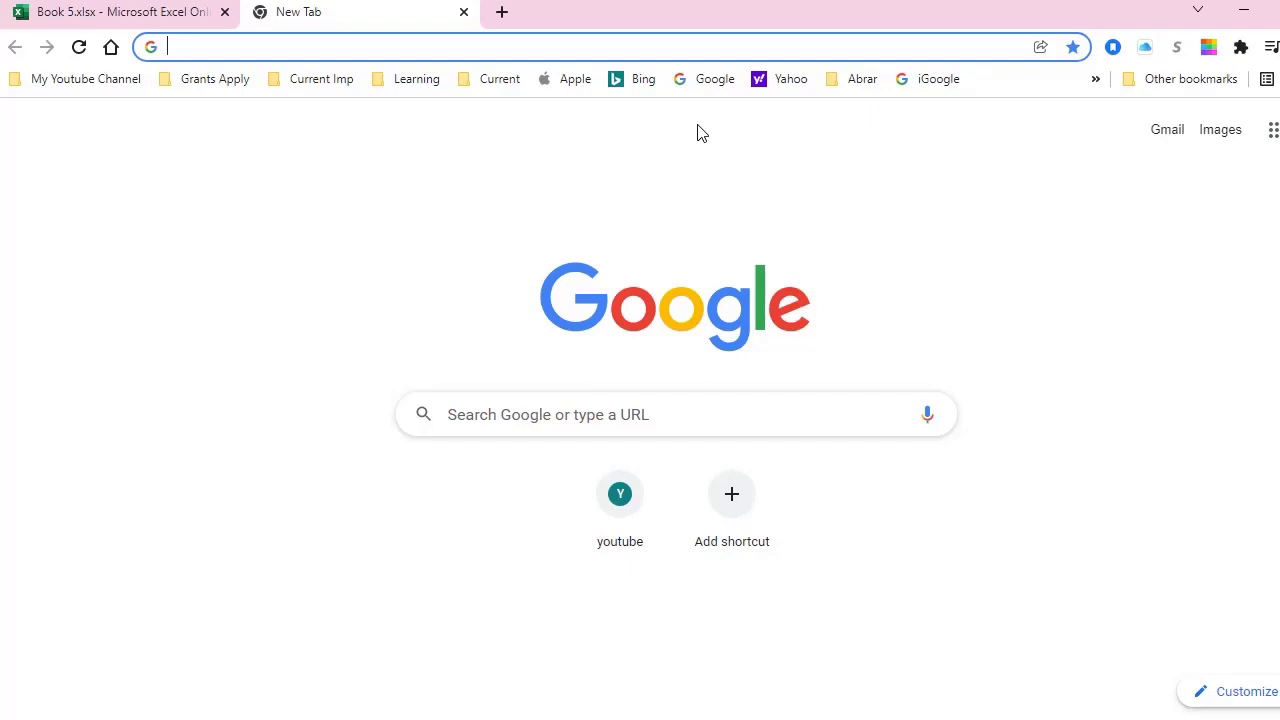
{"action": "type", "text": "ms officeonline"}
{"action": "key", "text": "Return"}
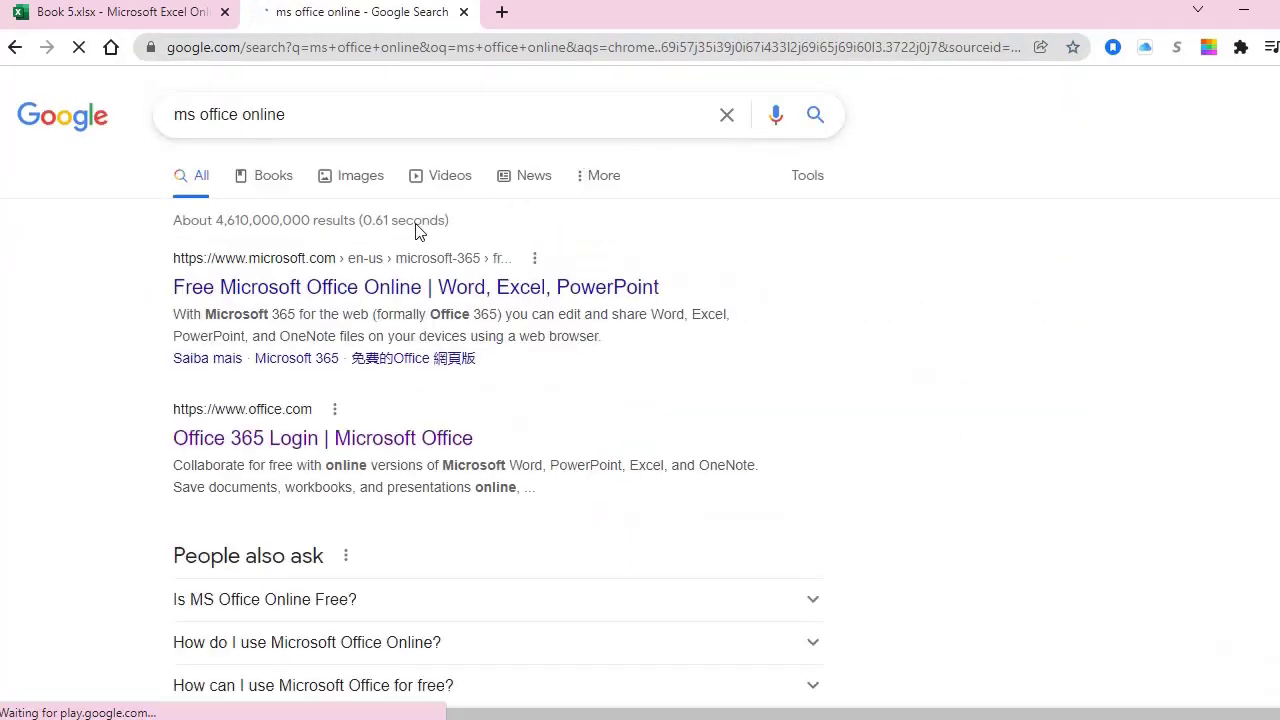
Step: Open the Free Microsoft Office Online result and sign in to Microsoft 365
{"action": "left_click", "coordinate": [378, 290]}
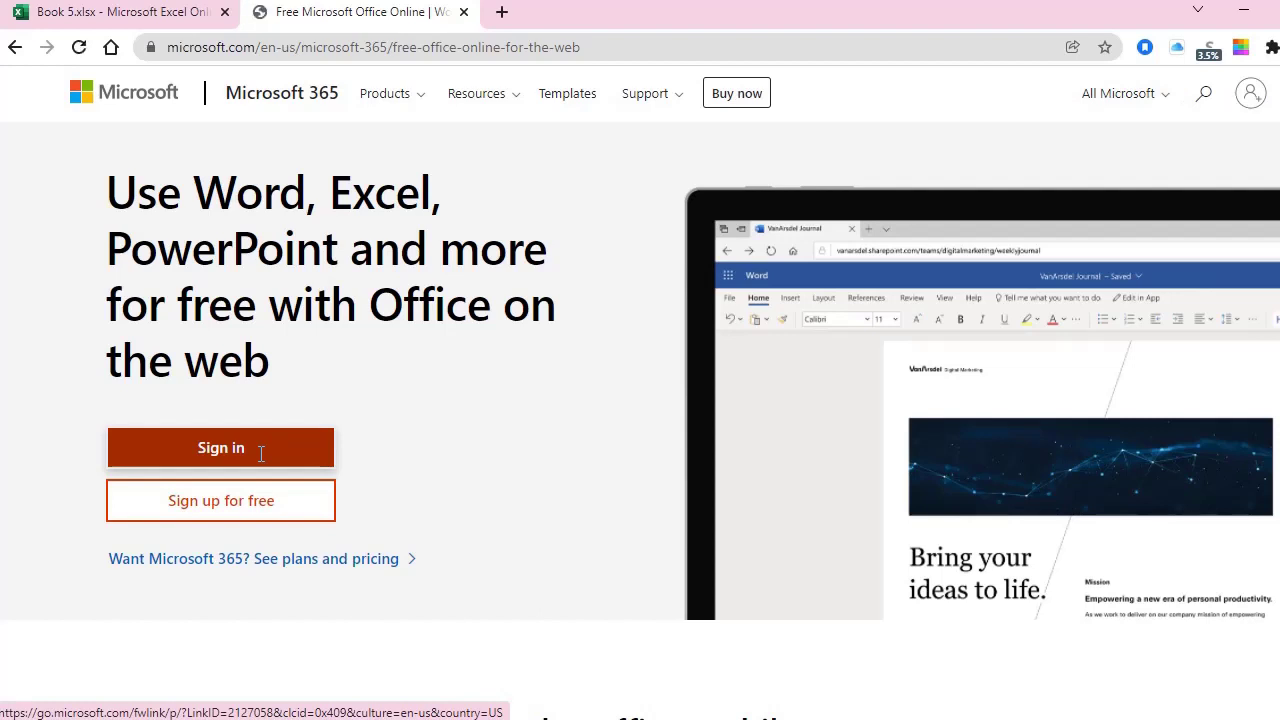
{"action": "left_click", "coordinate": [254, 455]}
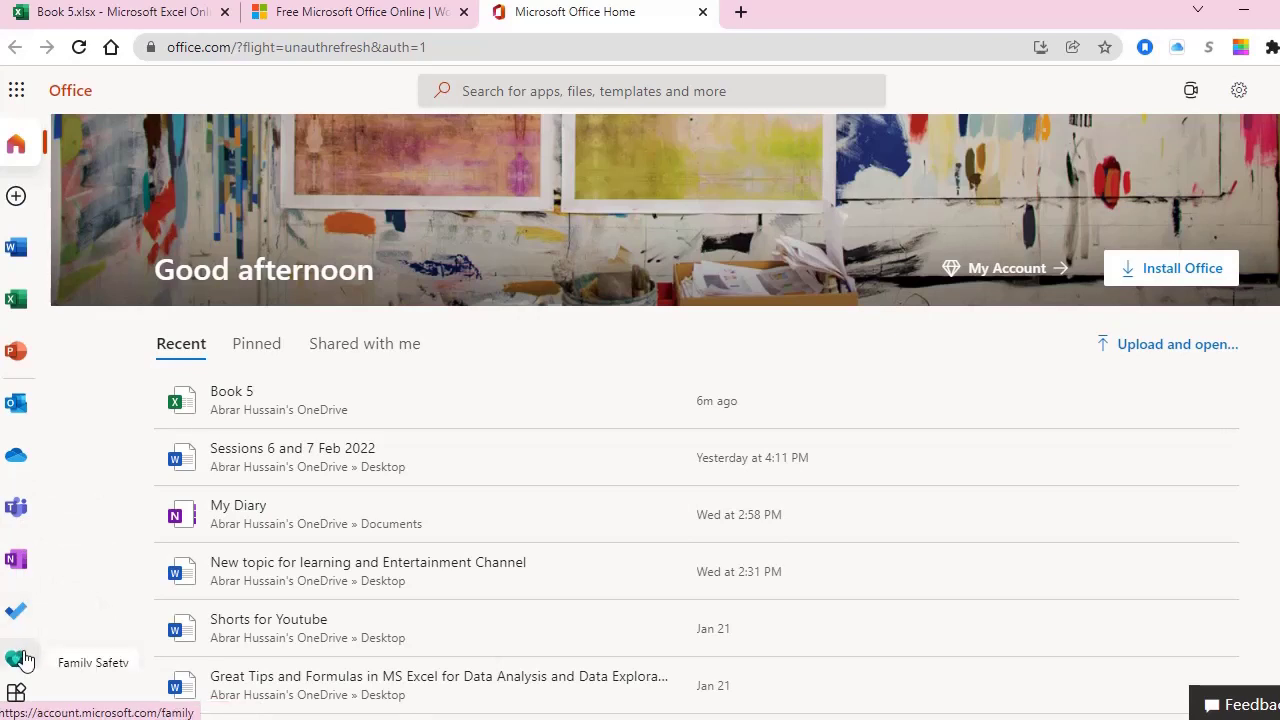
Step: On the Excel start page, check Pinned and Recent, then create a new blank workbook
{"action": "scroll", "coordinate": [22, 650], "scroll_direction": "down", "scroll_amount": 2}
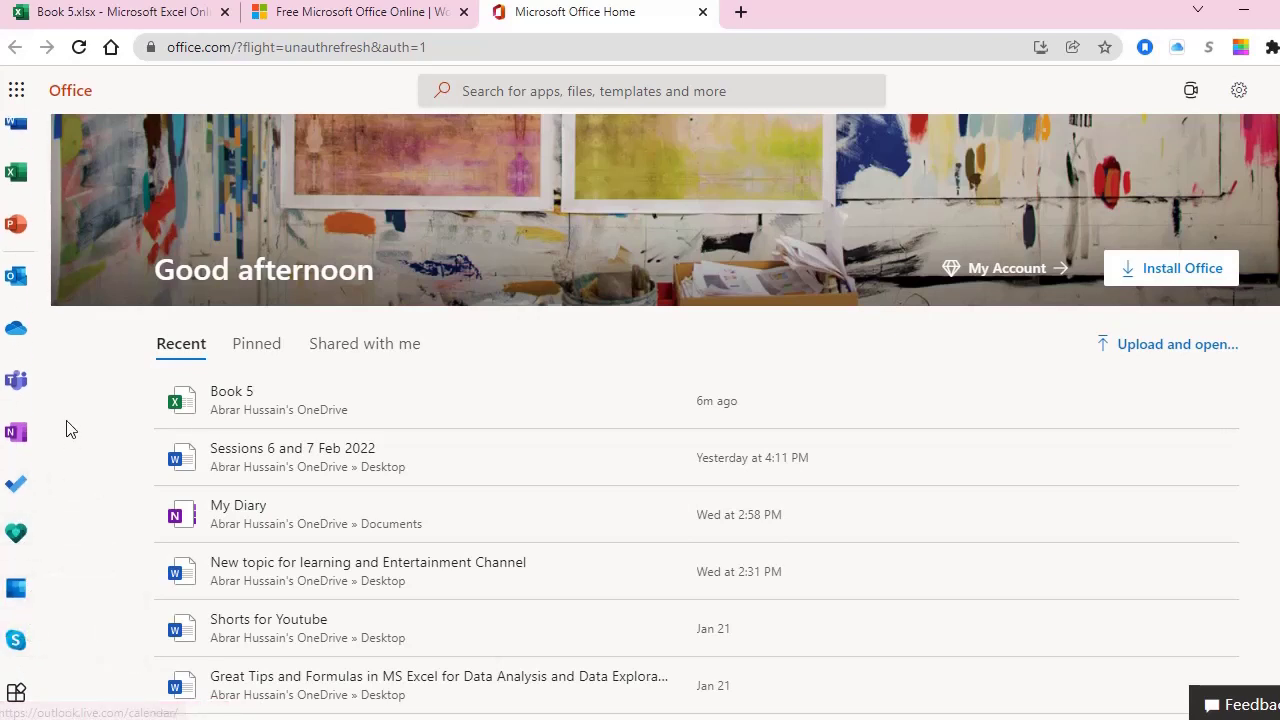
{"action": "left_click", "coordinate": [16, 178]}
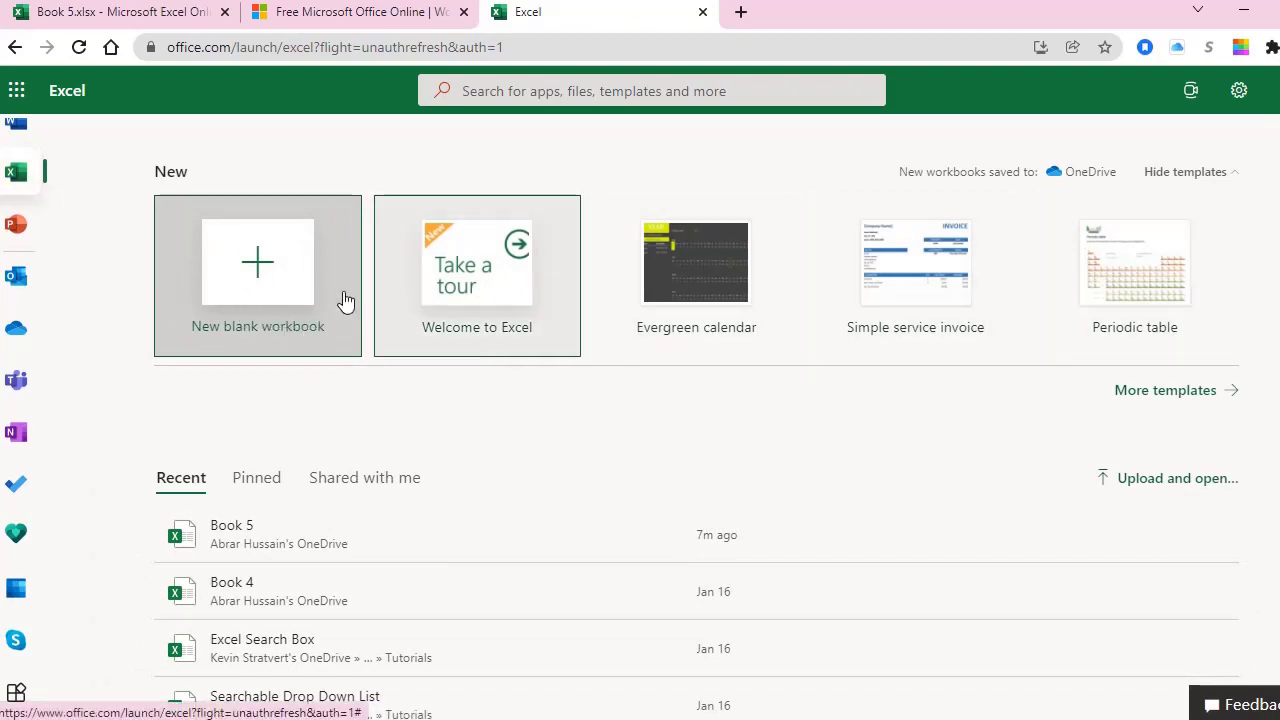
{"action": "mouse_move", "coordinate": [450, 534]}
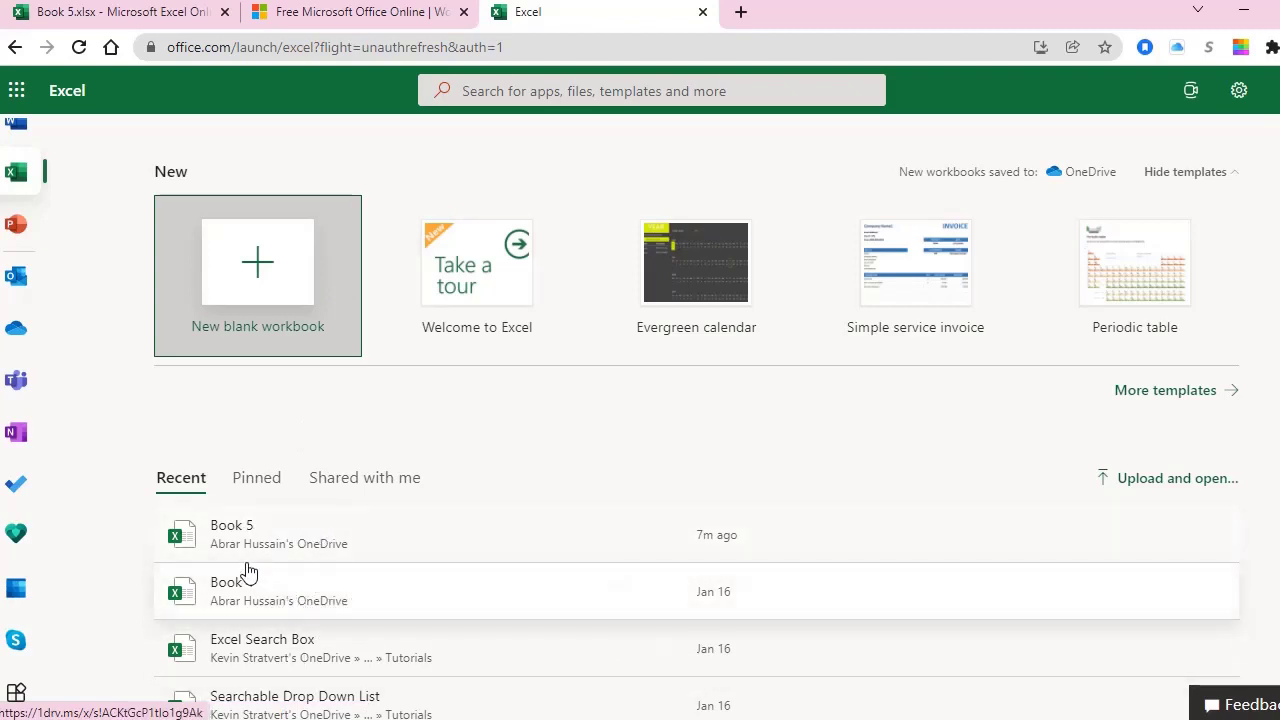
{"action": "left_click", "coordinate": [247, 488]}
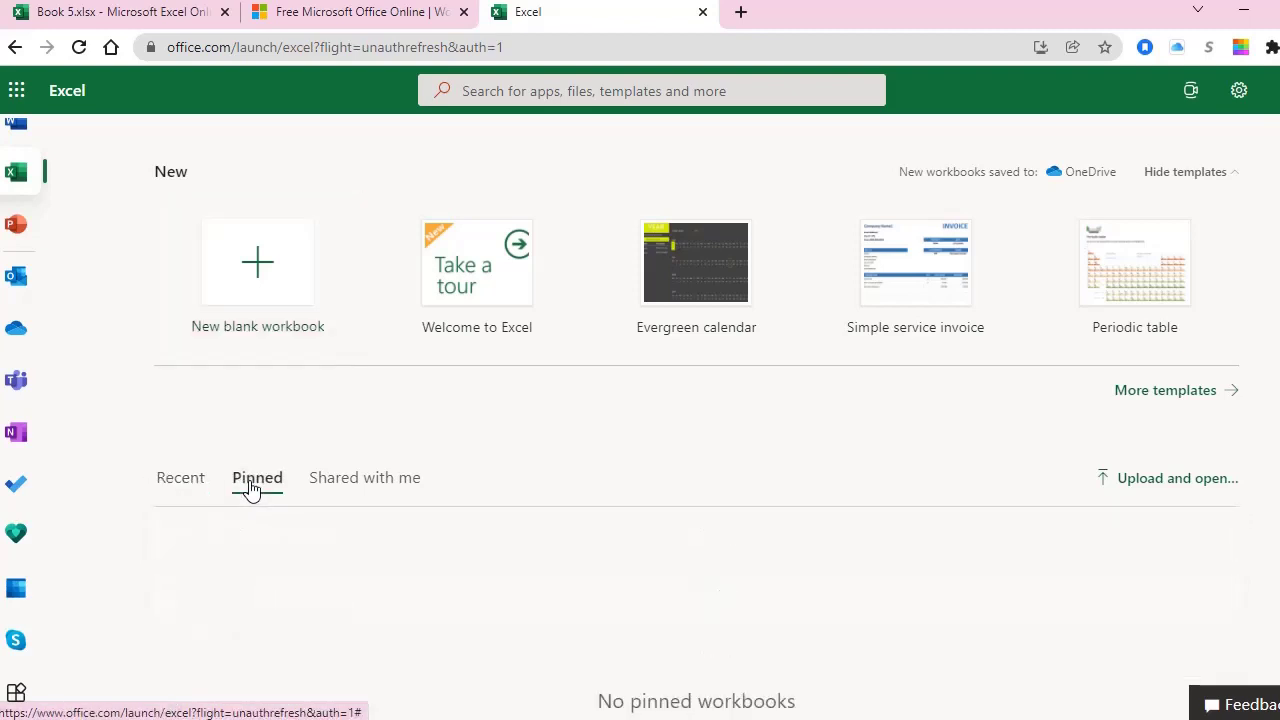
{"action": "left_click", "coordinate": [186, 487]}
{"action": "mouse_move", "coordinate": [308, 542]}
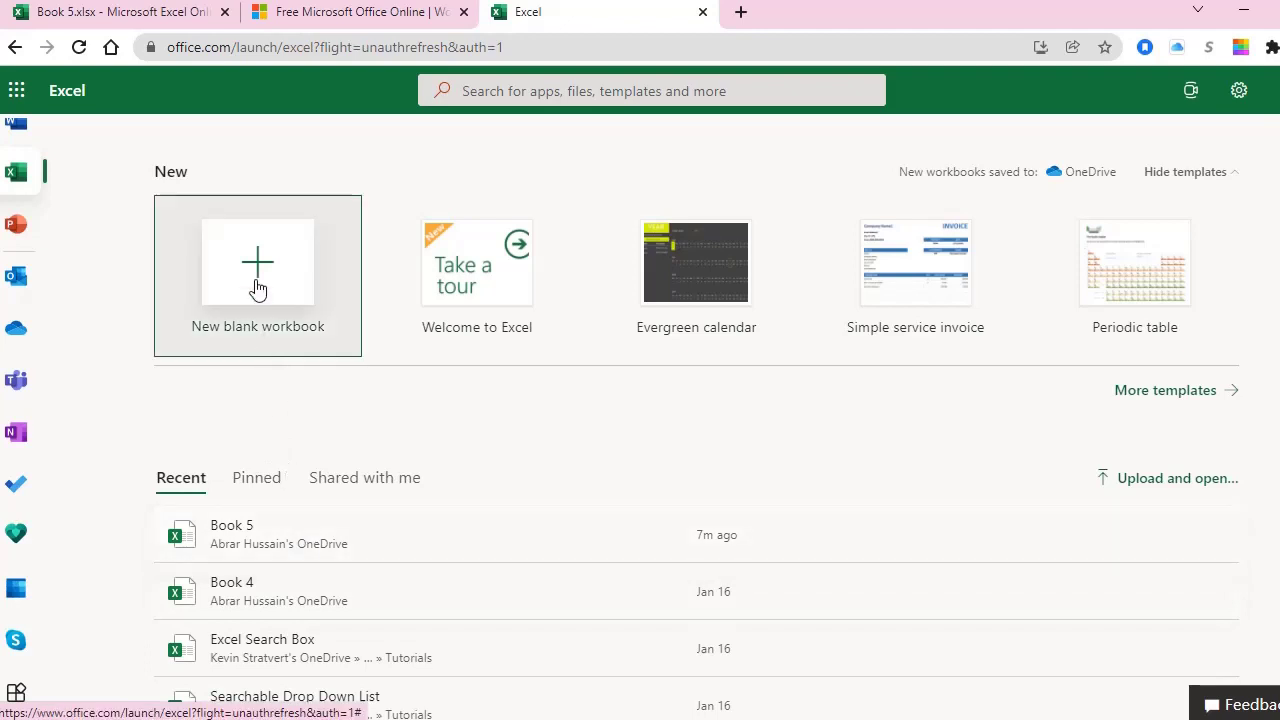
{"action": "left_click", "coordinate": [257, 283]}
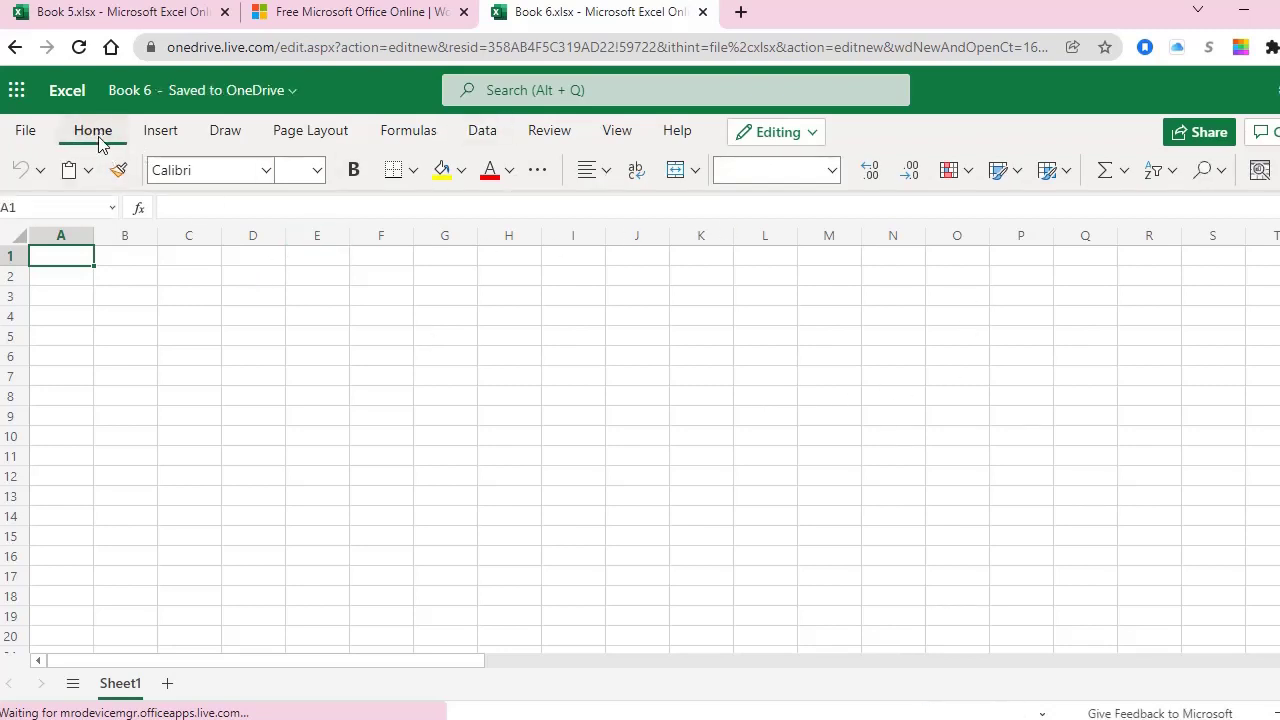
Step: Browse the Insert, Draw, Page Layout, Formulas and Data ribbon tabs, then return to Home
{"action": "left_click", "coordinate": [165, 140]}
{"action": "left_click", "coordinate": [241, 129]}
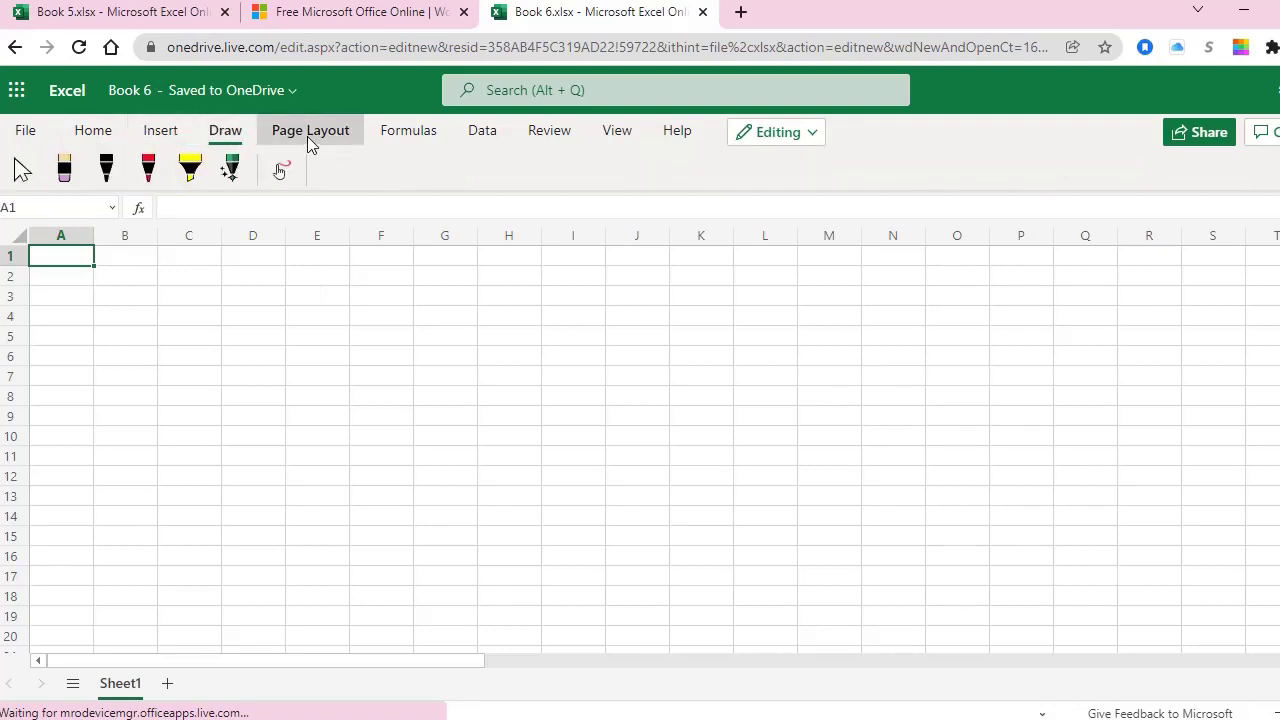
{"action": "left_click", "coordinate": [307, 136]}
{"action": "left_click", "coordinate": [435, 142]}
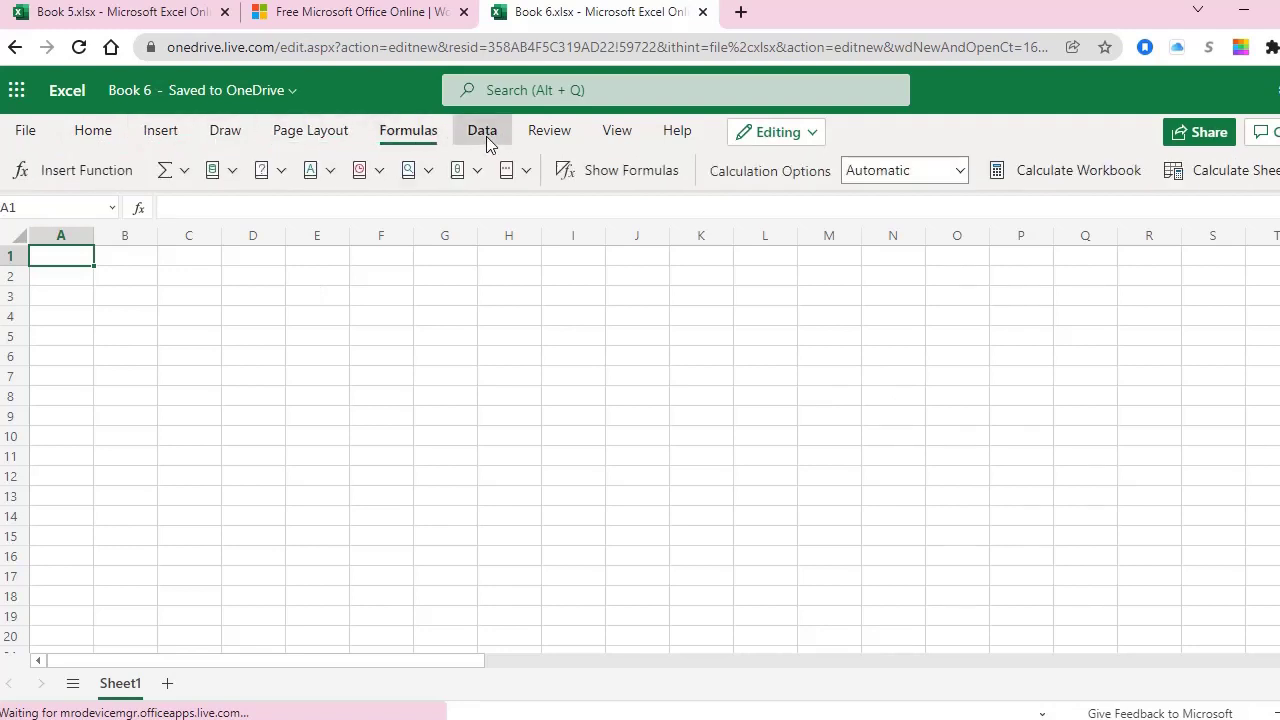
{"action": "left_click", "coordinate": [486, 136]}
{"action": "left_click", "coordinate": [93, 132]}
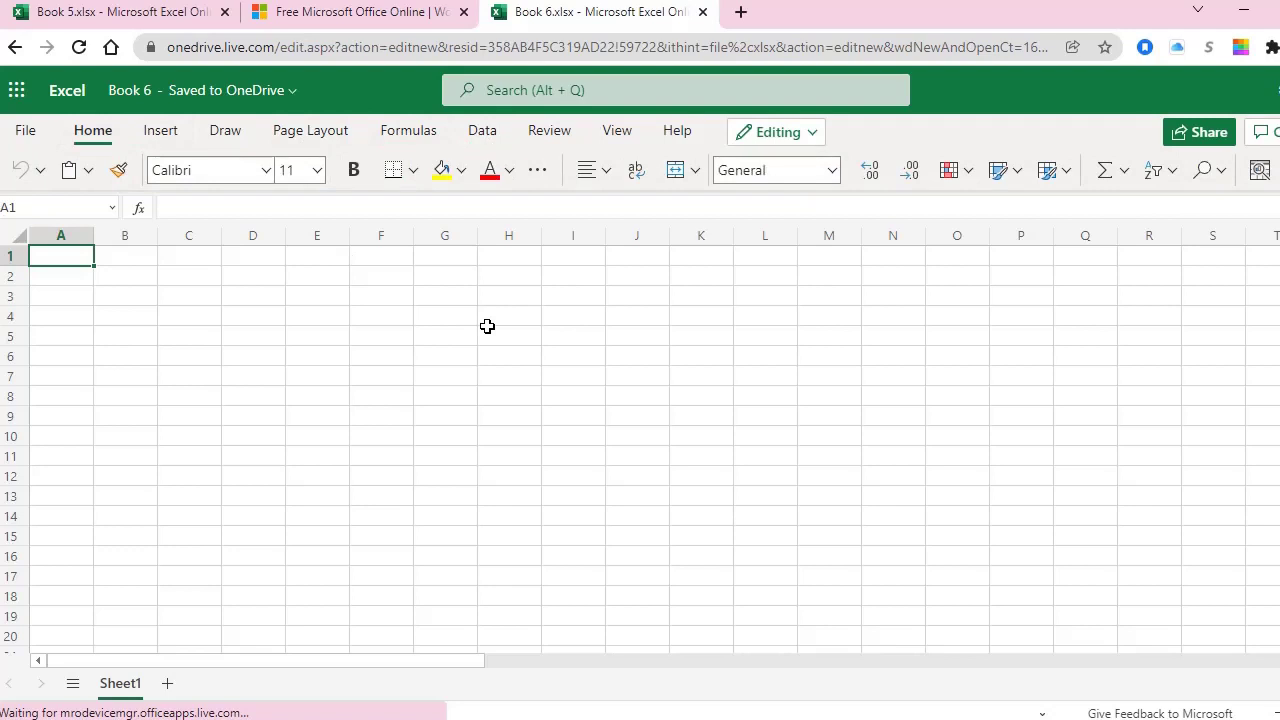
Step: Enter =SORT in cell D3, commit it, and check the #NAME? result
{"action": "left_click", "coordinate": [276, 298]}
{"action": "type", "text": "=S"}
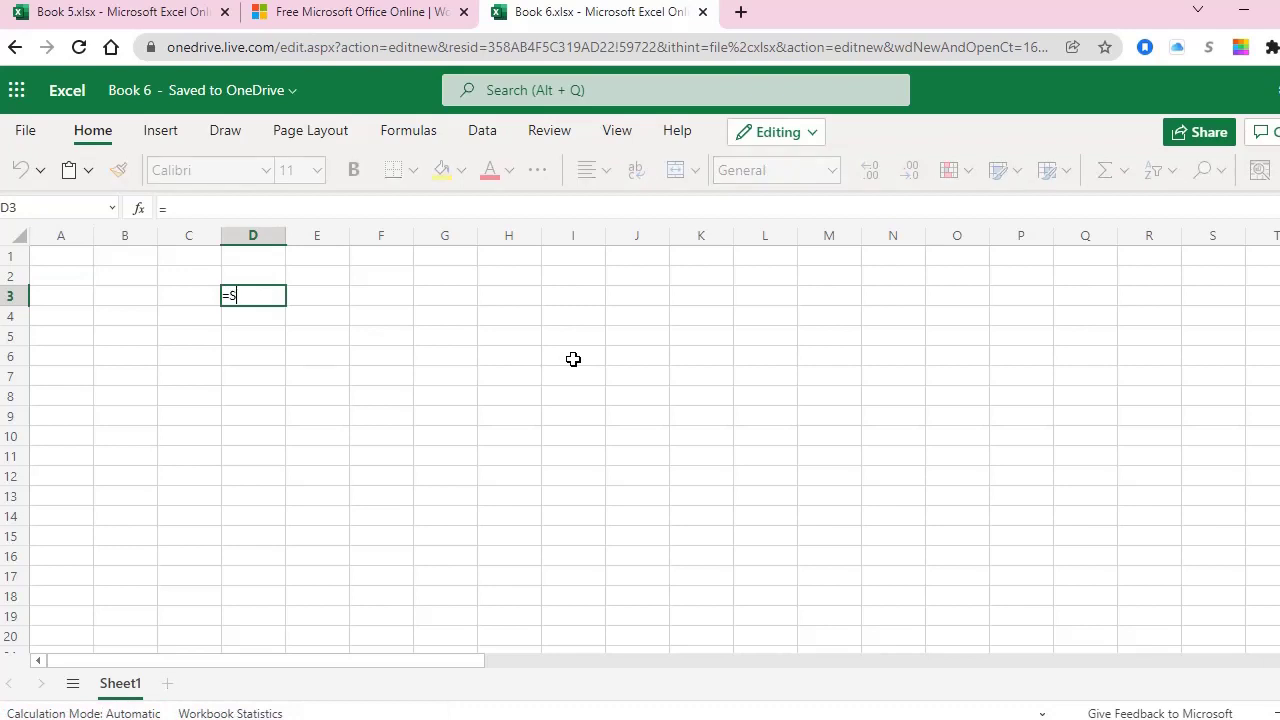
{"action": "type", "text": "ORT"}
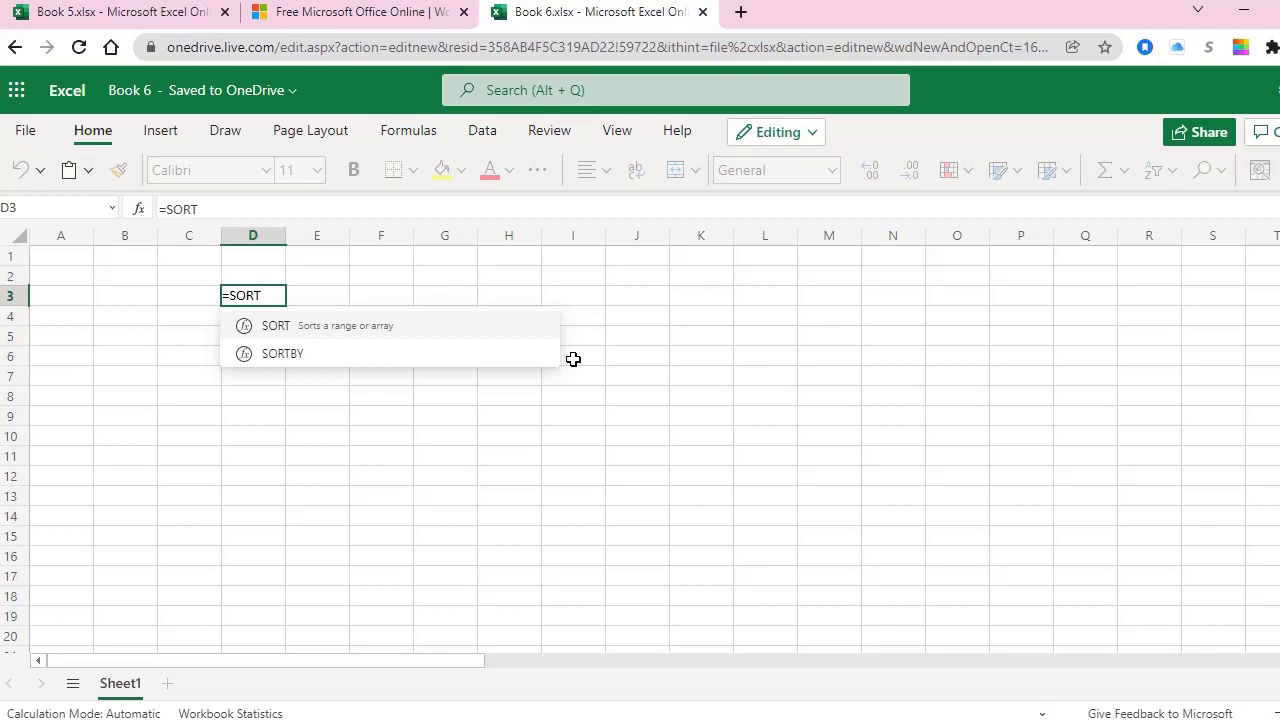
{"action": "key", "text": "Down"}
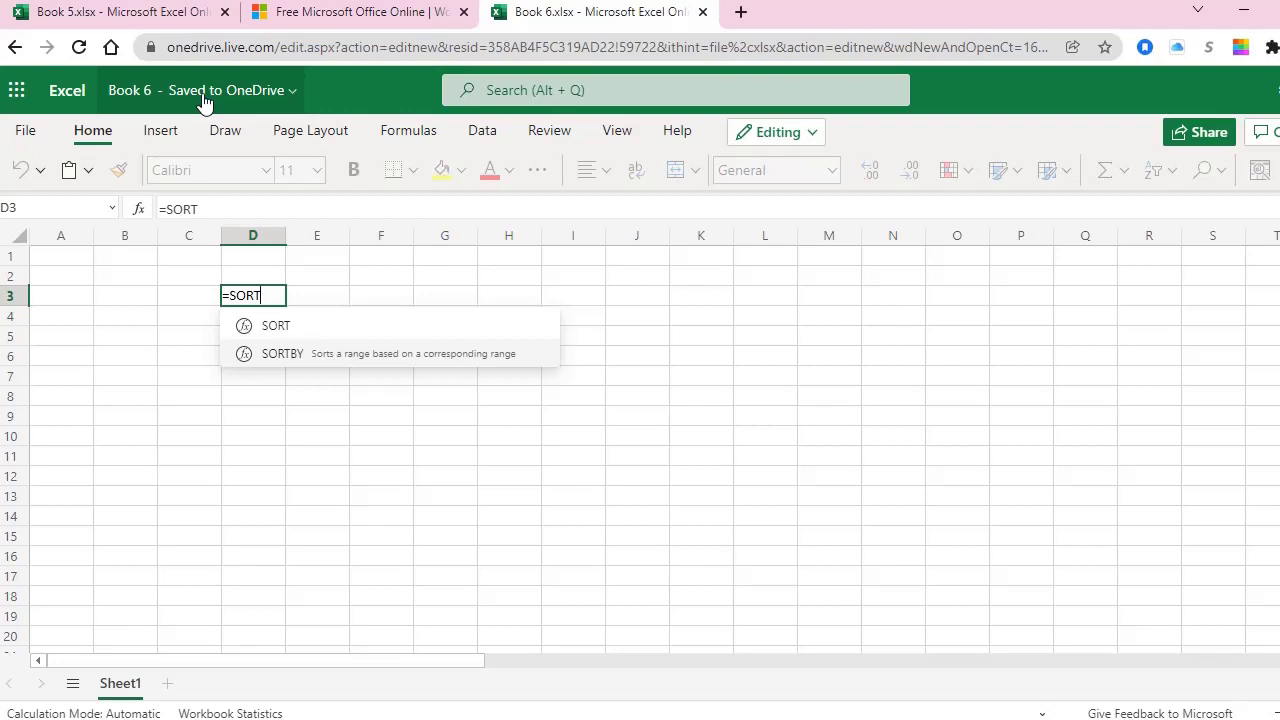
{"action": "left_click", "coordinate": [266, 474]}
{"action": "left_click", "coordinate": [250, 296]}
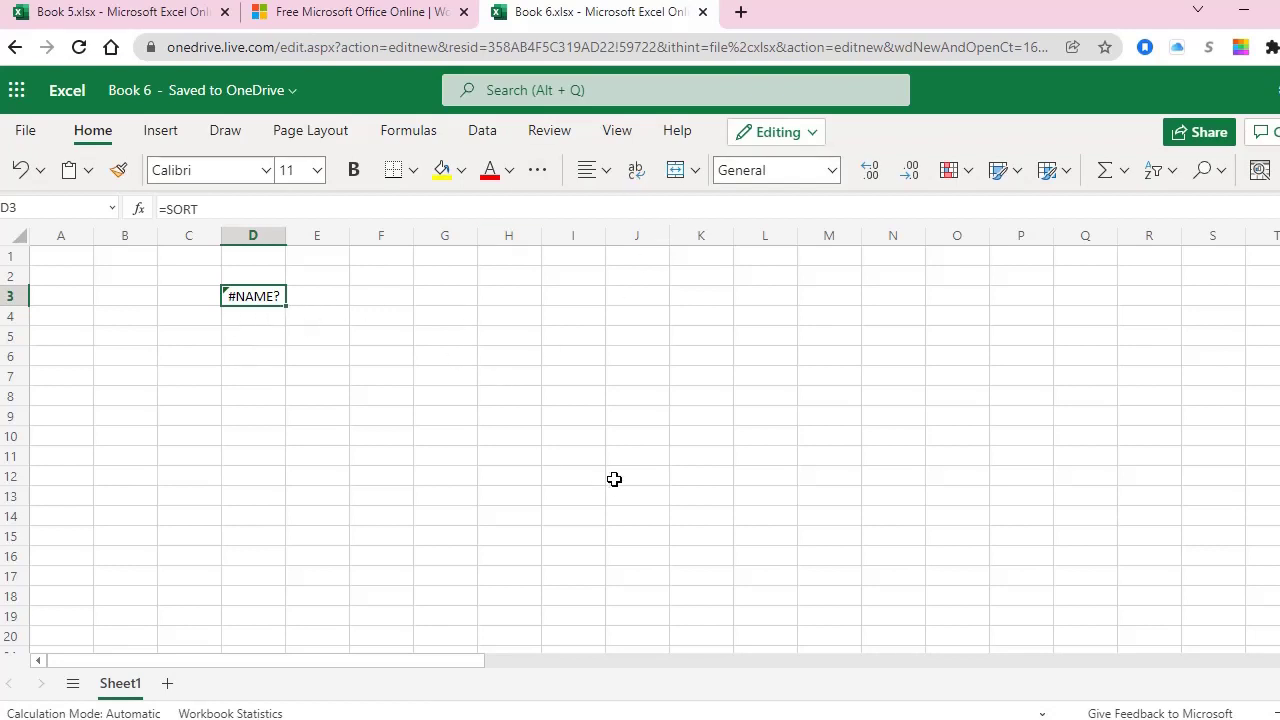
{"action": "left_click", "coordinate": [528, 414]}
{"action": "left_click", "coordinate": [300, 289]}
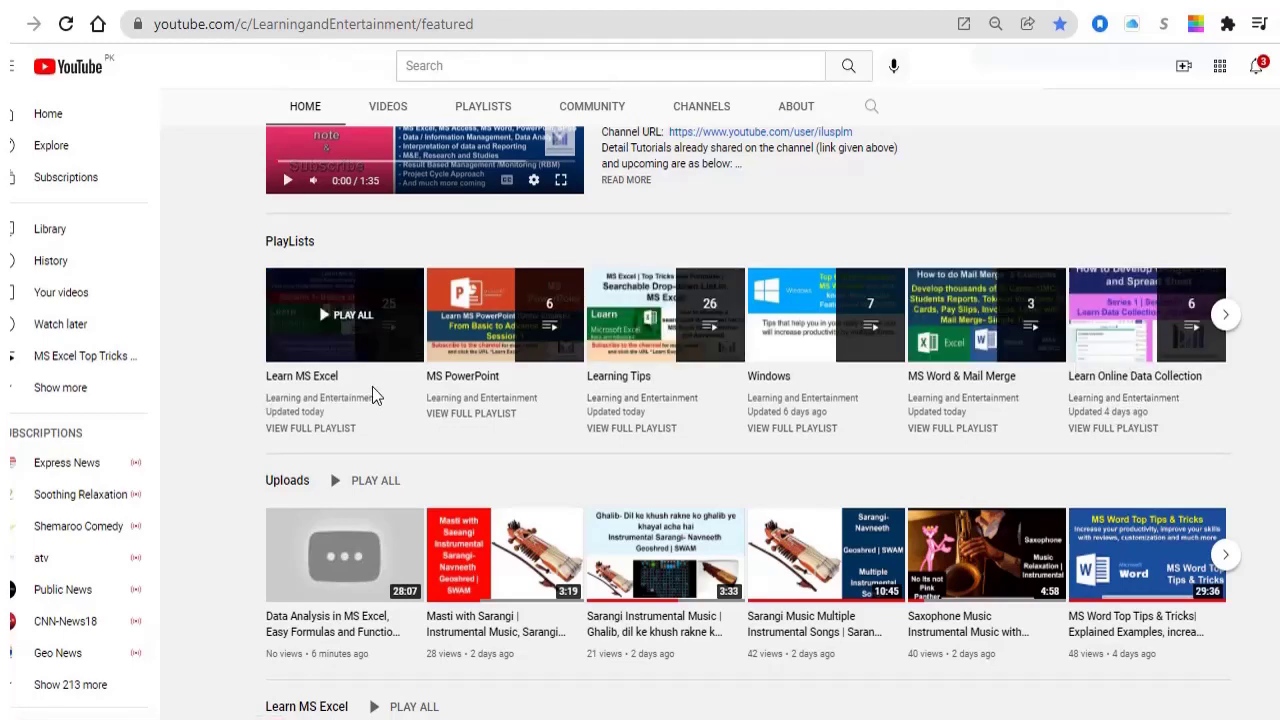
Step: Scroll down through the channel's playlist rows and back up to the channel header
{"action": "scroll", "coordinate": [467, 380], "scroll_direction": "down", "scroll_amount": 1}
{"action": "scroll", "coordinate": [467, 380], "scroll_direction": "down", "scroll_amount": 1}
{"action": "scroll", "coordinate": [467, 380], "scroll_direction": "down", "scroll_amount": 2}
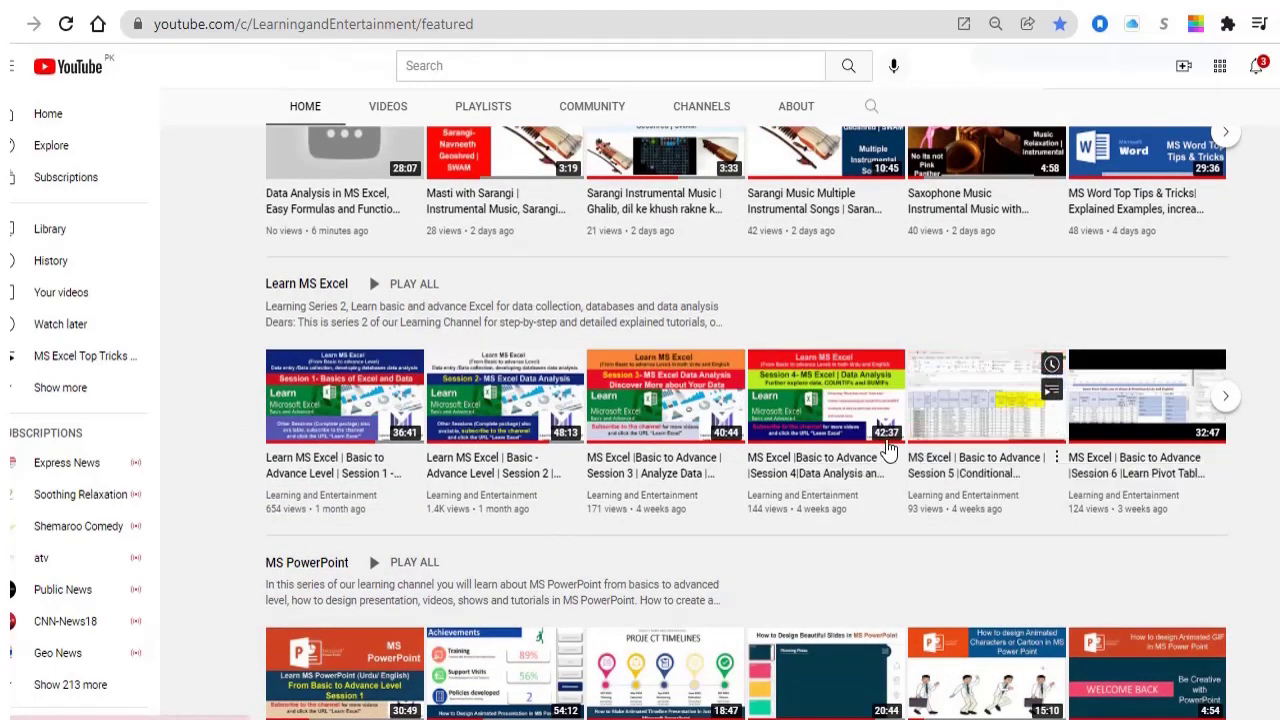
{"action": "scroll", "coordinate": [608, 480], "scroll_direction": "down", "scroll_amount": 1}
{"action": "scroll", "coordinate": [420, 430], "scroll_direction": "down", "scroll_amount": 2}
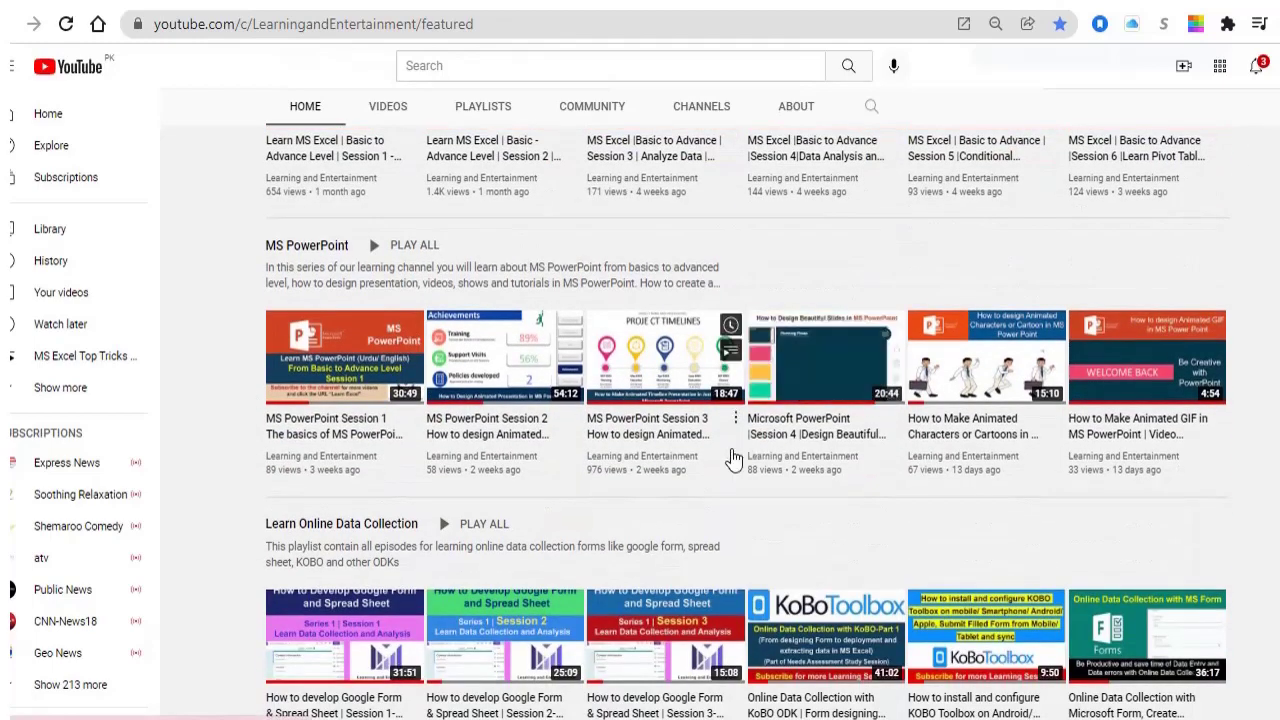
{"action": "scroll", "coordinate": [296, 528], "scroll_direction": "down", "scroll_amount": 1}
{"action": "scroll", "coordinate": [300, 520], "scroll_direction": "up", "scroll_amount": 7}
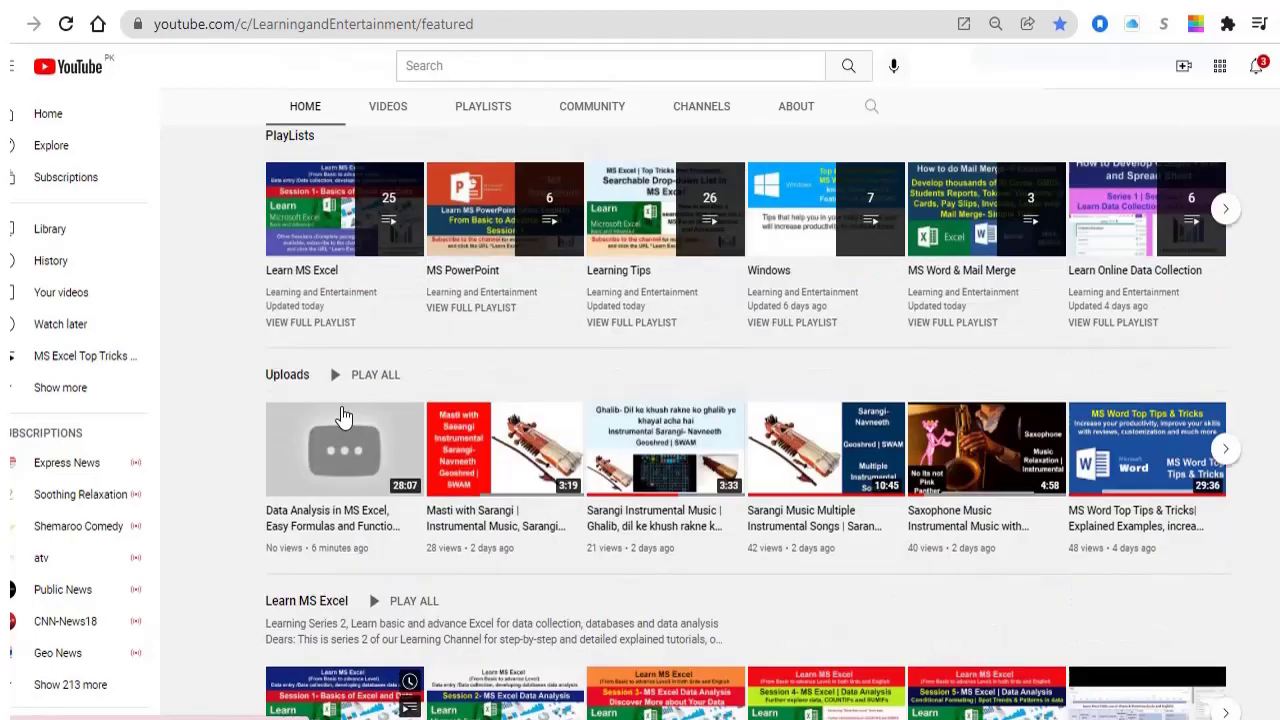
{"action": "scroll", "coordinate": [340, 415], "scroll_direction": "up", "scroll_amount": 2}
{"action": "scroll", "coordinate": [341, 415], "scroll_direction": "up", "scroll_amount": 1}
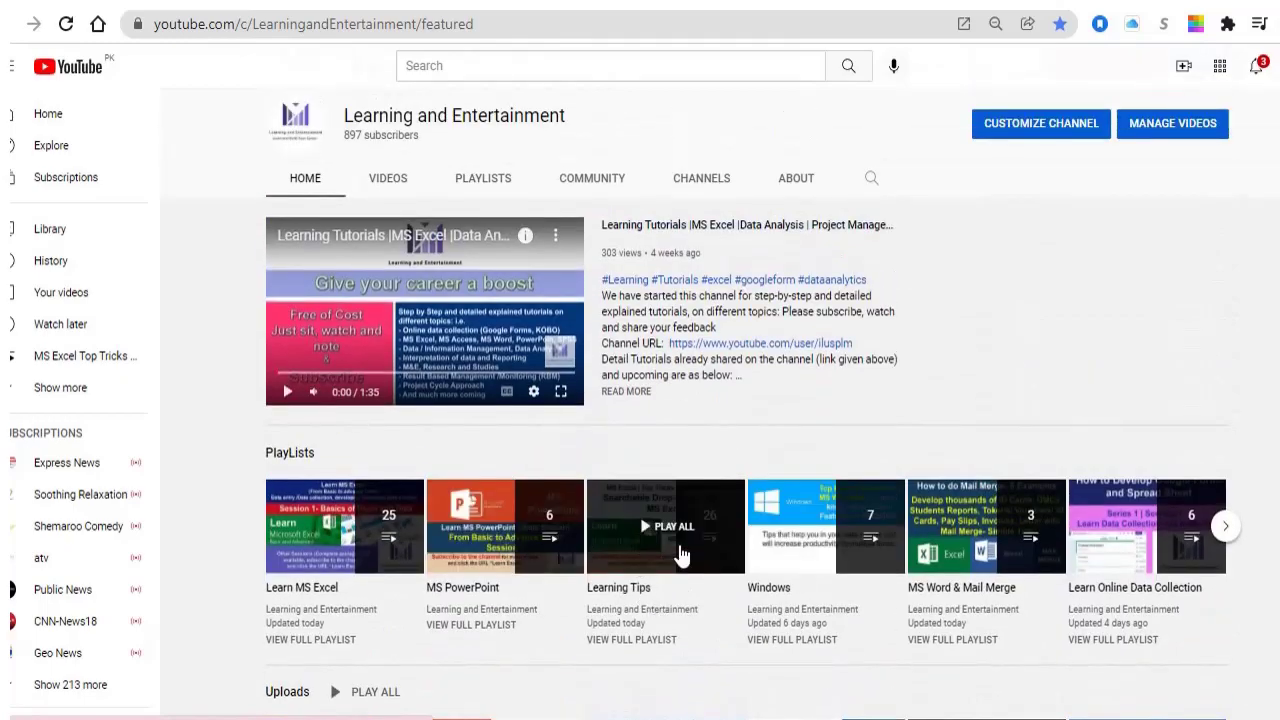